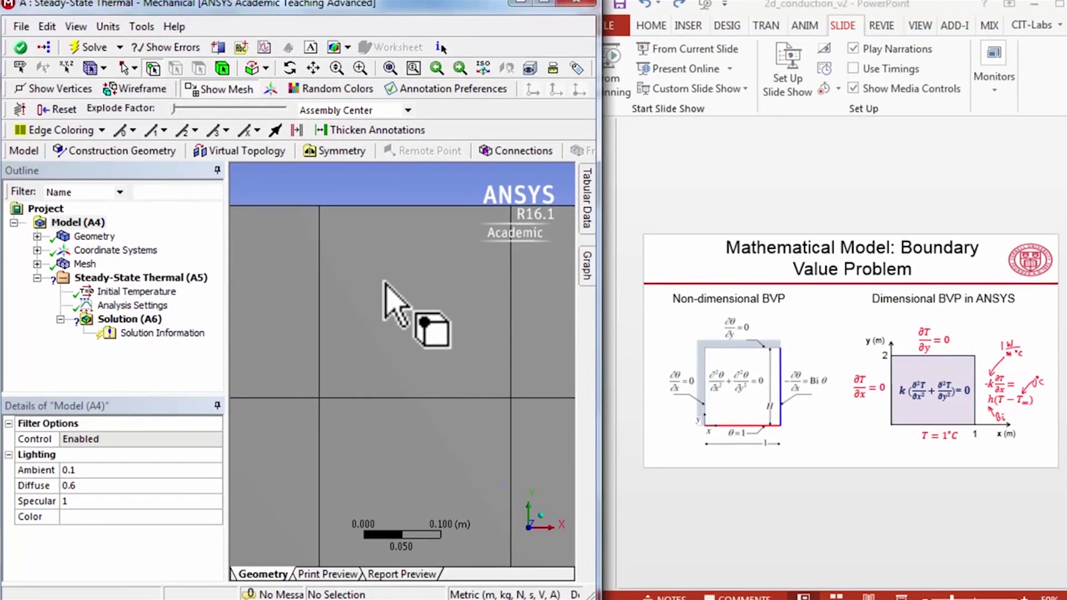
Fit the whole meshed plate in view and switch to Single Select picking.
{"action": "left_click", "coordinate": [388, 68]}
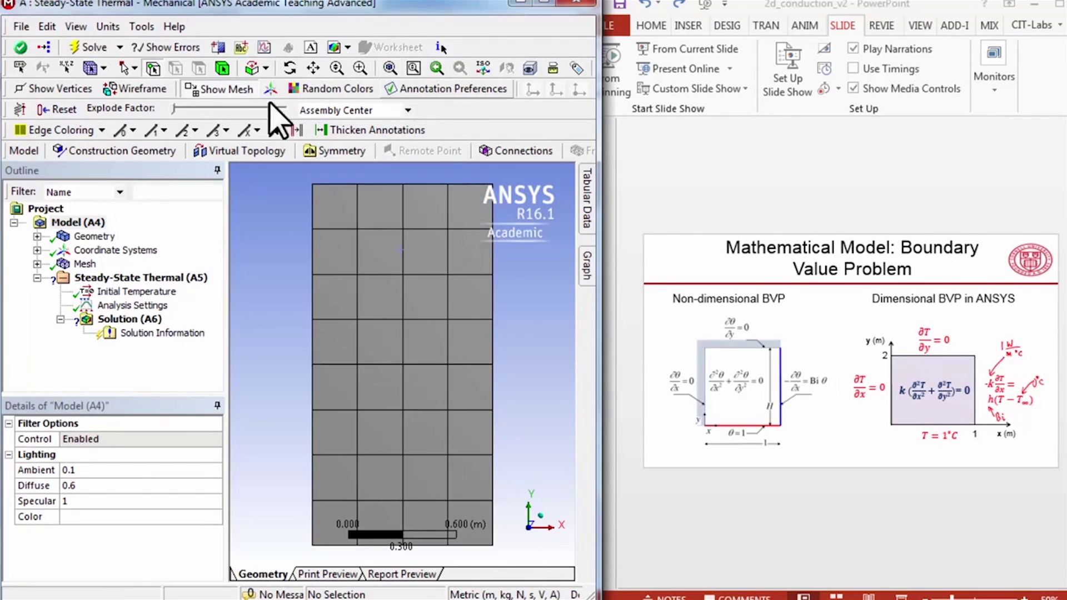
{"action": "left_click", "coordinate": [105, 69]}
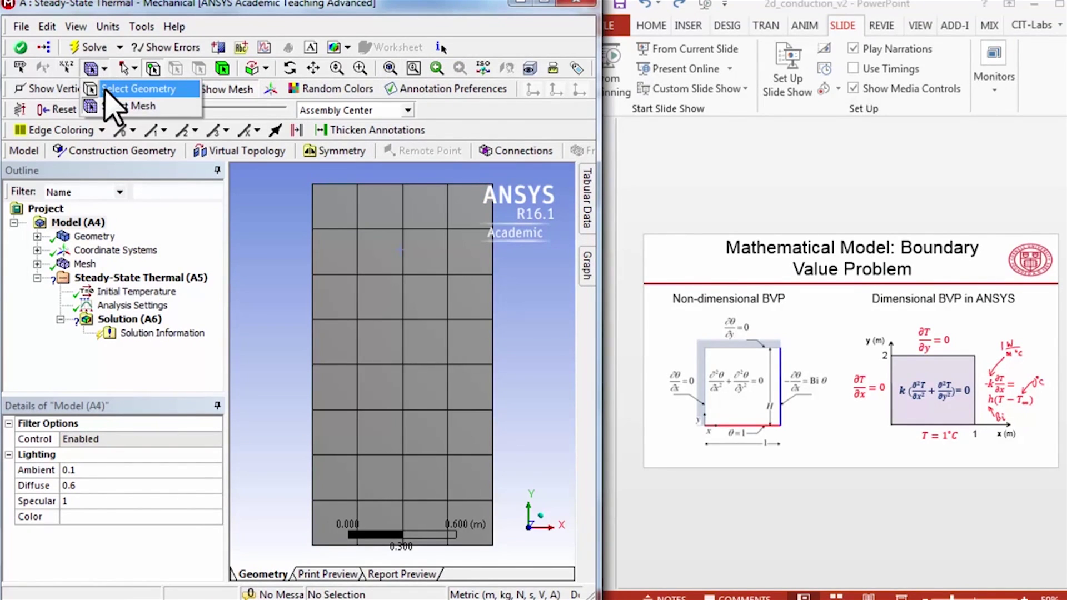
{"action": "left_click", "coordinate": [117, 89]}
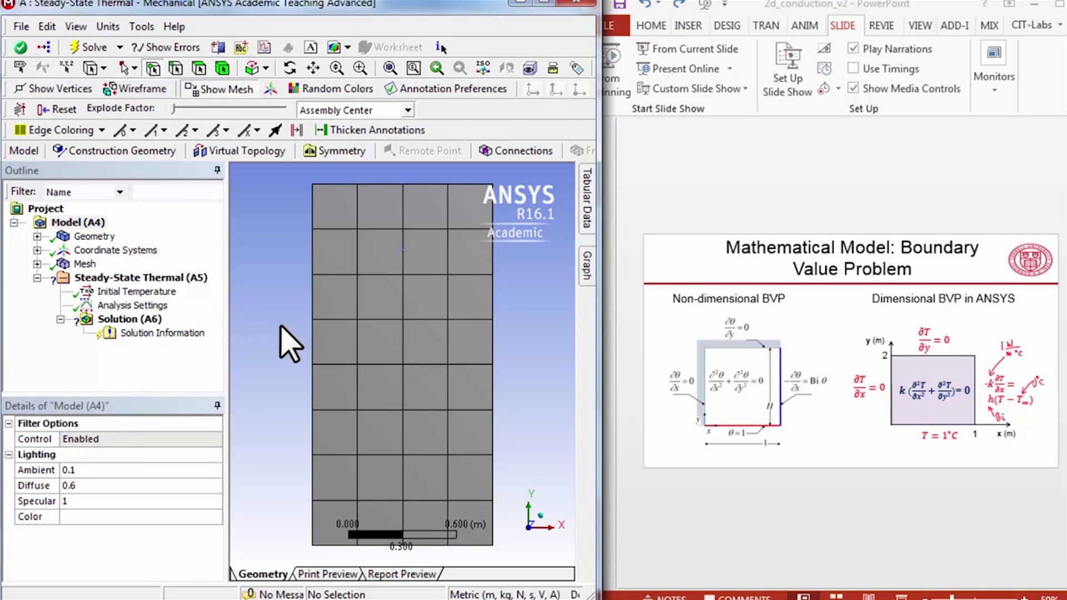
Save the project, then add a Temperature boundary condition under Steady-State Thermal (A5).
{"action": "left_click", "coordinate": [21, 27]}
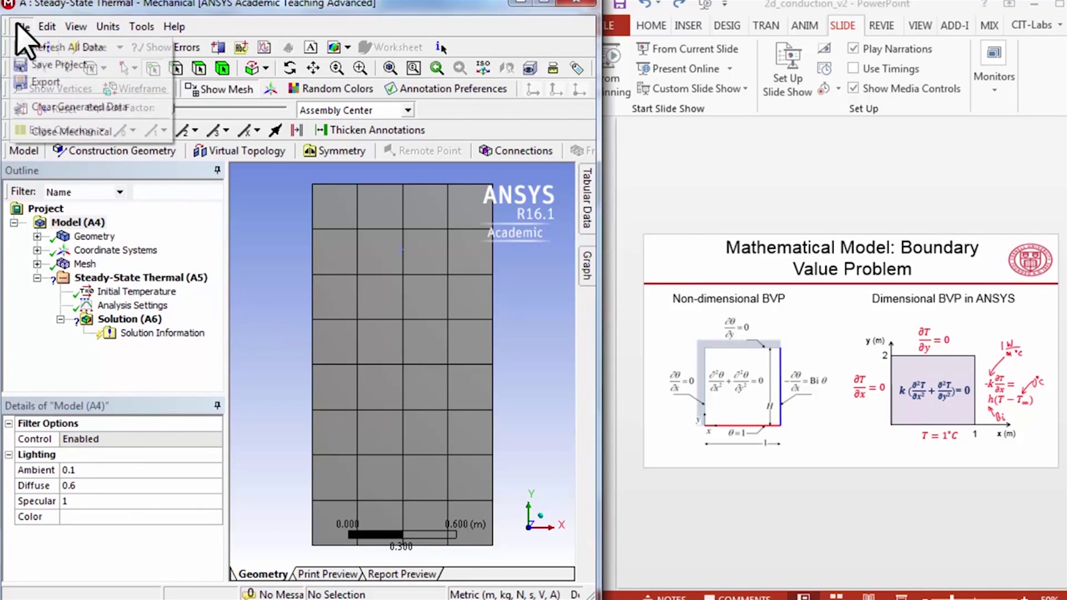
{"action": "left_click", "coordinate": [42, 65]}
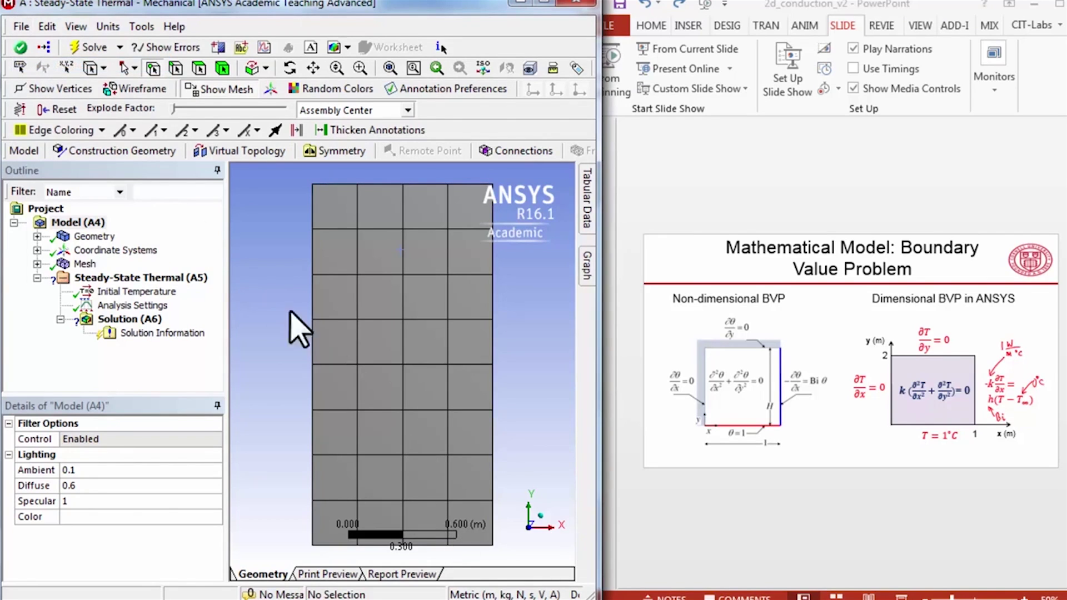
{"action": "left_click", "coordinate": [122, 278]}
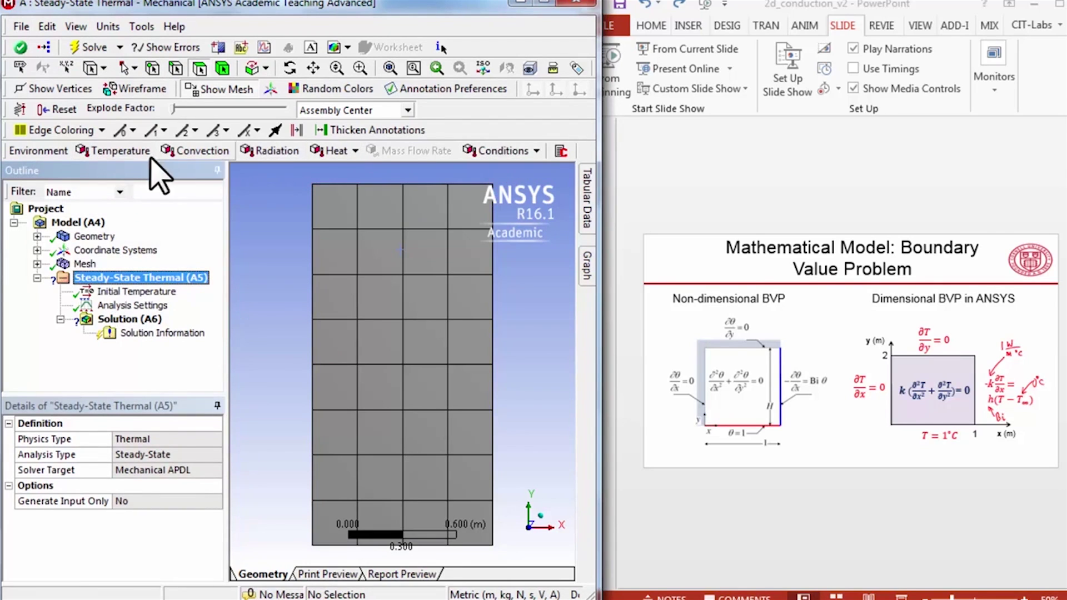
{"action": "left_click", "coordinate": [120, 151]}
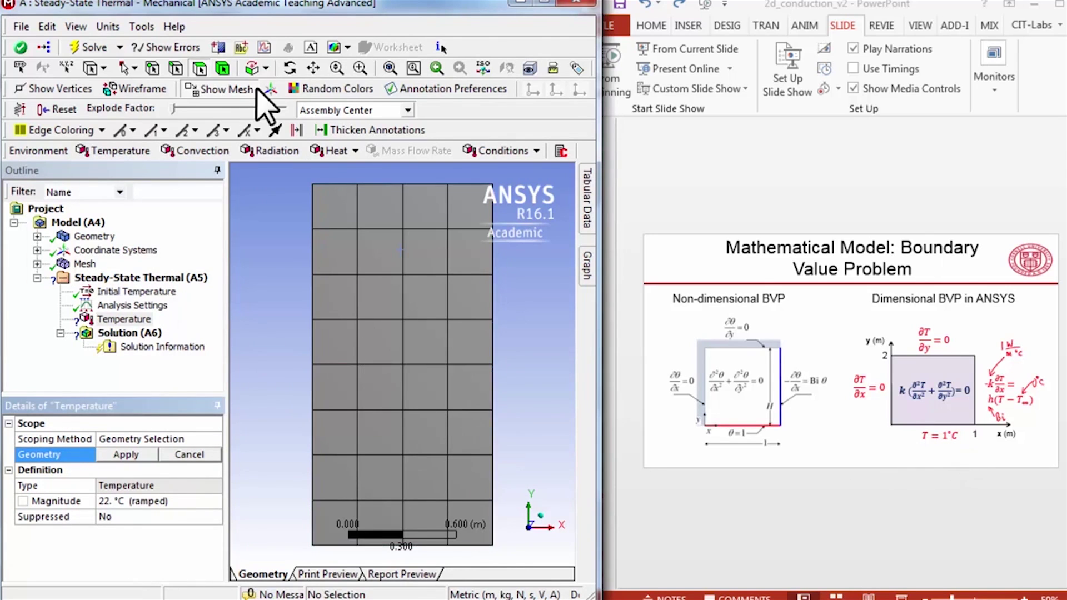
Scope the Temperature condition to the plate's bottom edge with magnitude 1 °C.
{"action": "left_click", "coordinate": [177, 69]}
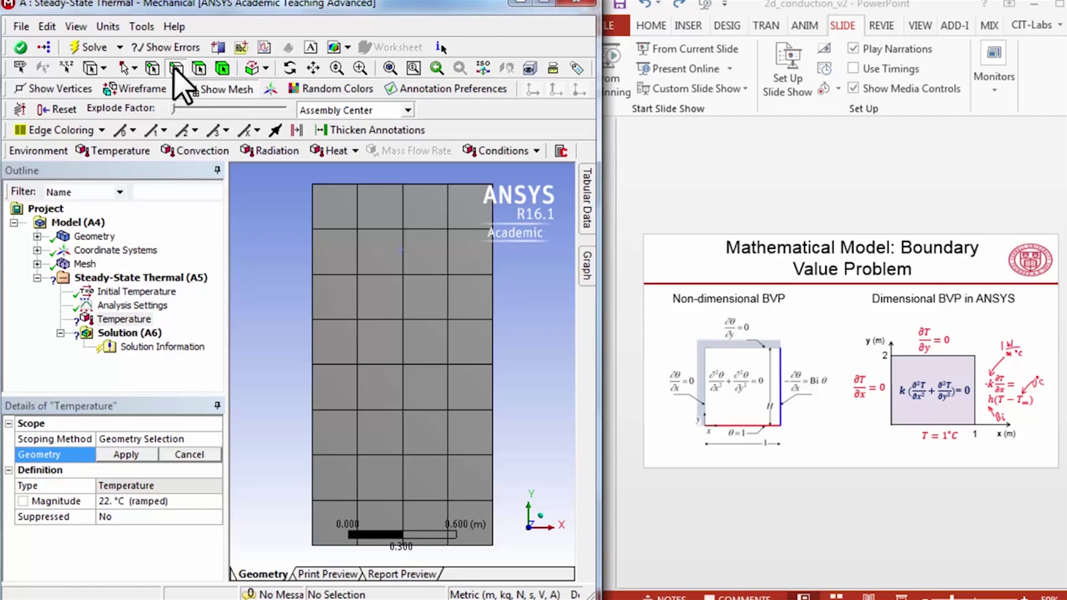
{"action": "left_click", "coordinate": [434, 546]}
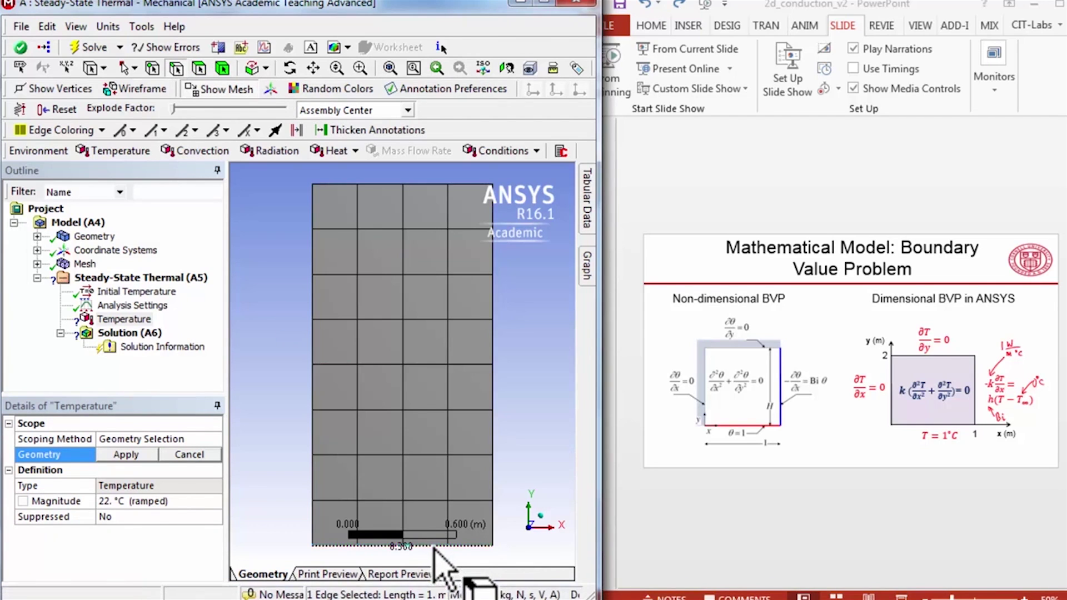
{"action": "left_click", "coordinate": [128, 454]}
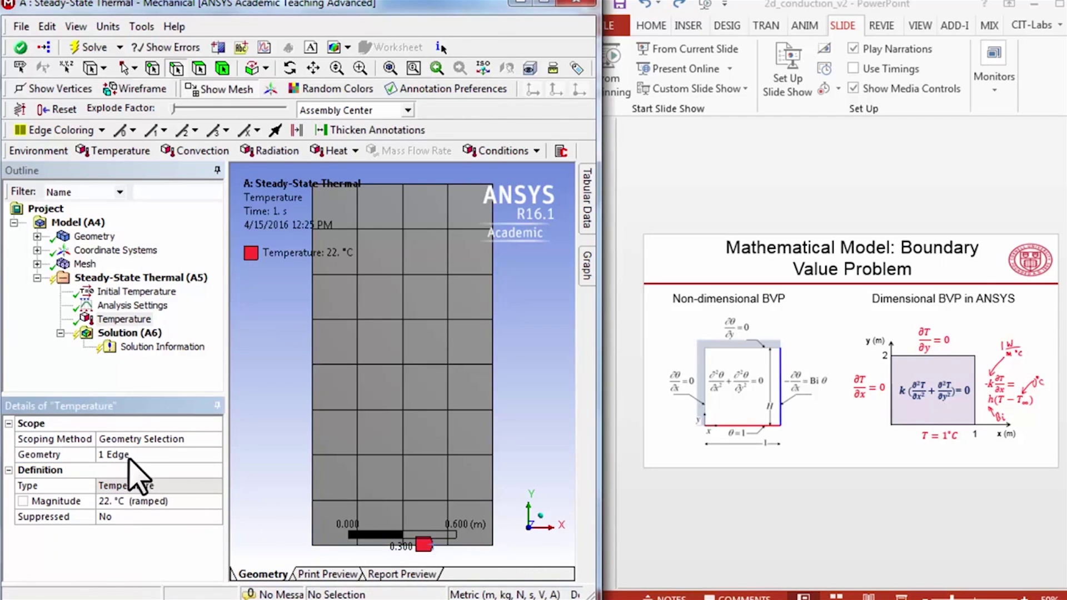
{"action": "left_click", "coordinate": [118, 500]}
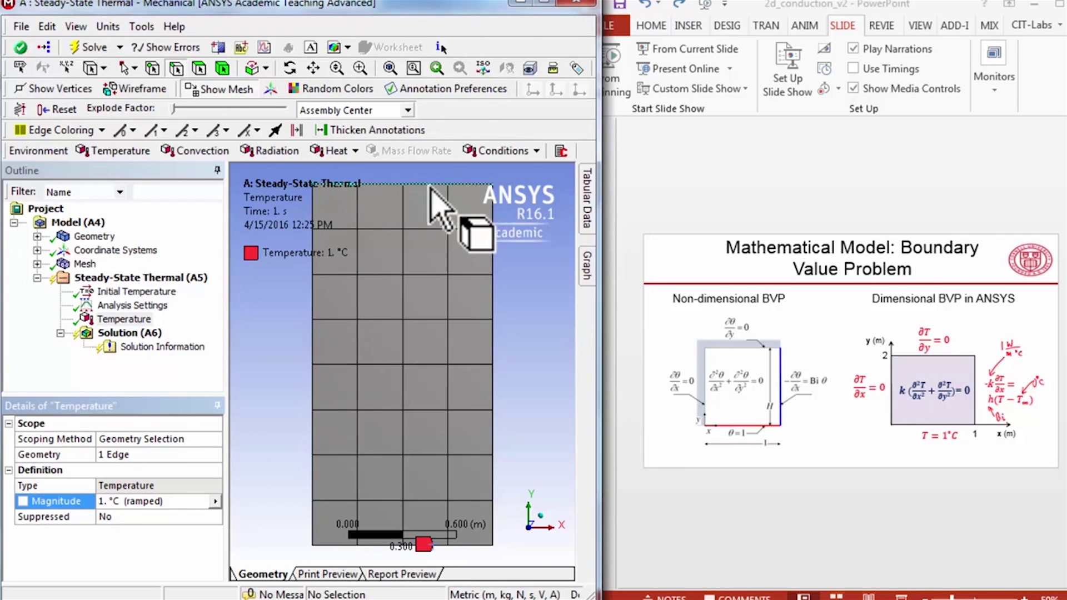
{"action": "left_click", "coordinate": [355, 151]}
{"action": "left_click", "coordinate": [281, 322]}
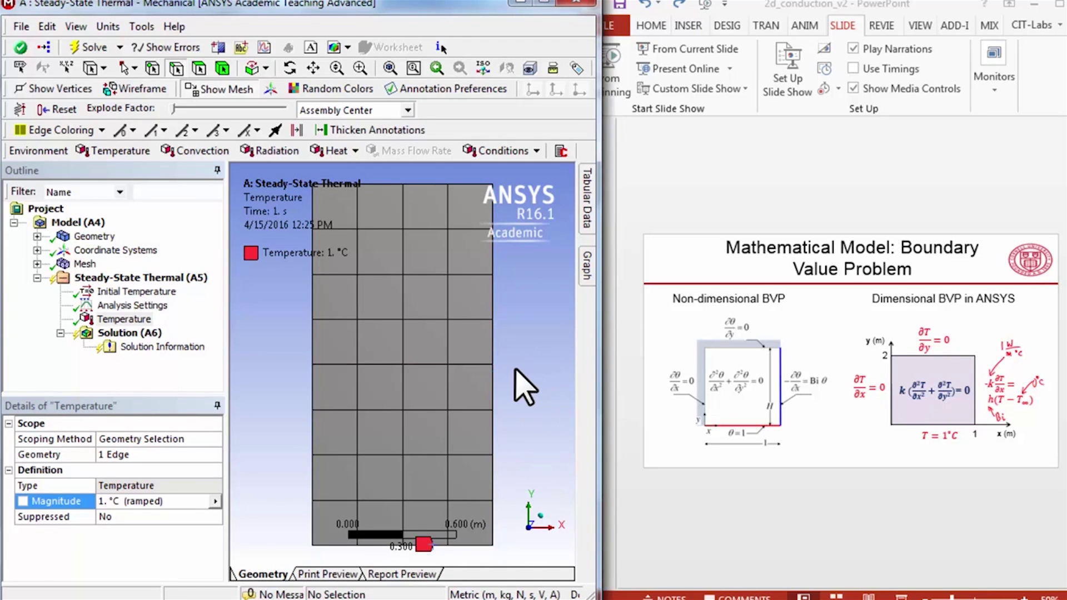
Add a Convection condition on the plate's right edge with film coefficient 5 W/m²·°C.
{"action": "left_click", "coordinate": [492, 346]}
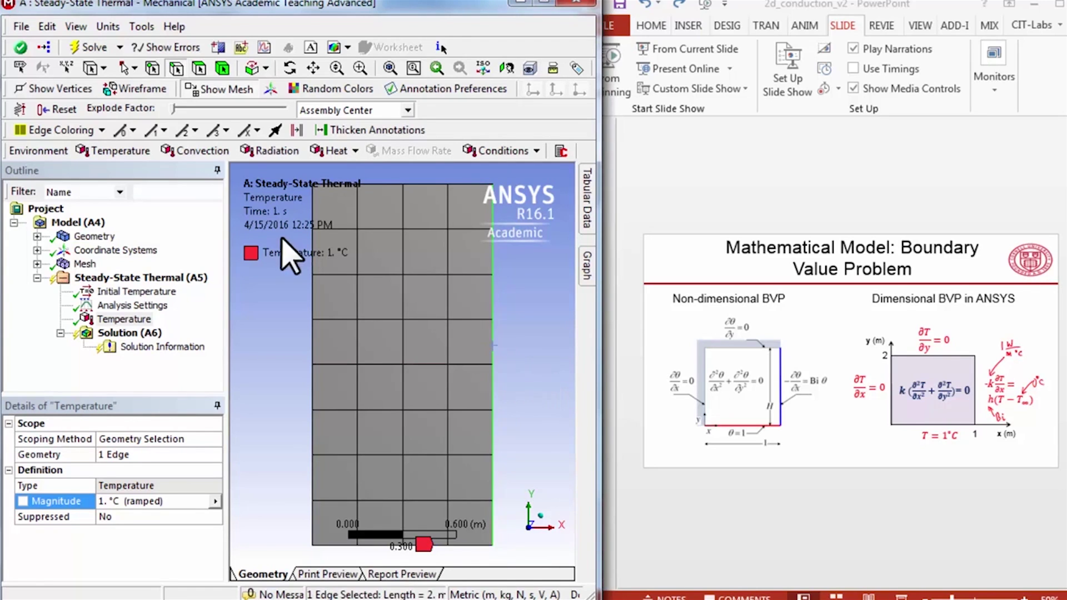
{"action": "left_click", "coordinate": [191, 156]}
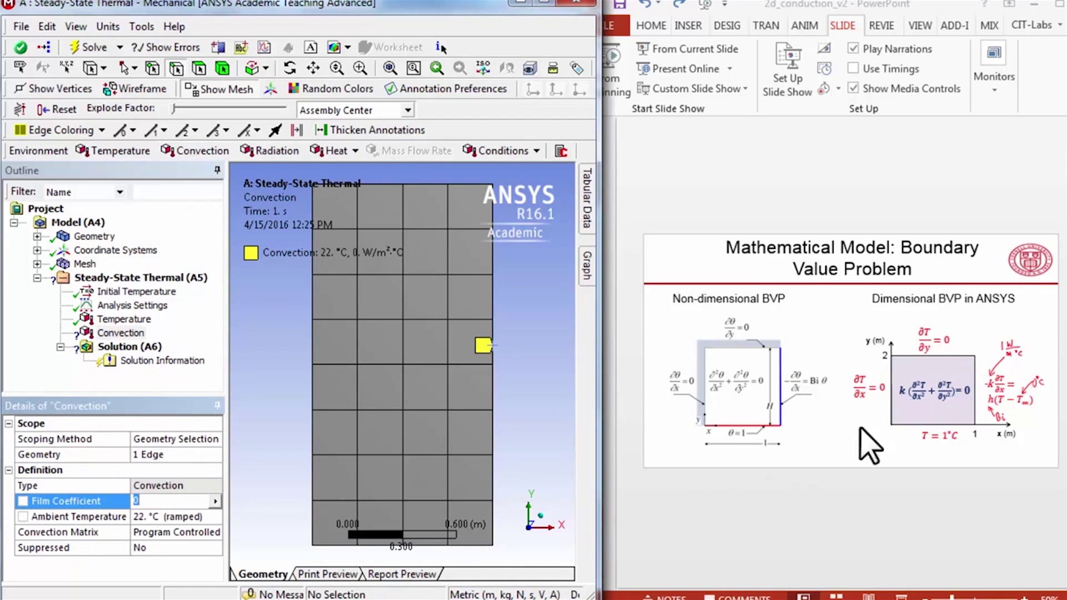
{"action": "left_click_drag", "start_coordinate": [987, 395], "coordinate": [1001, 420]}
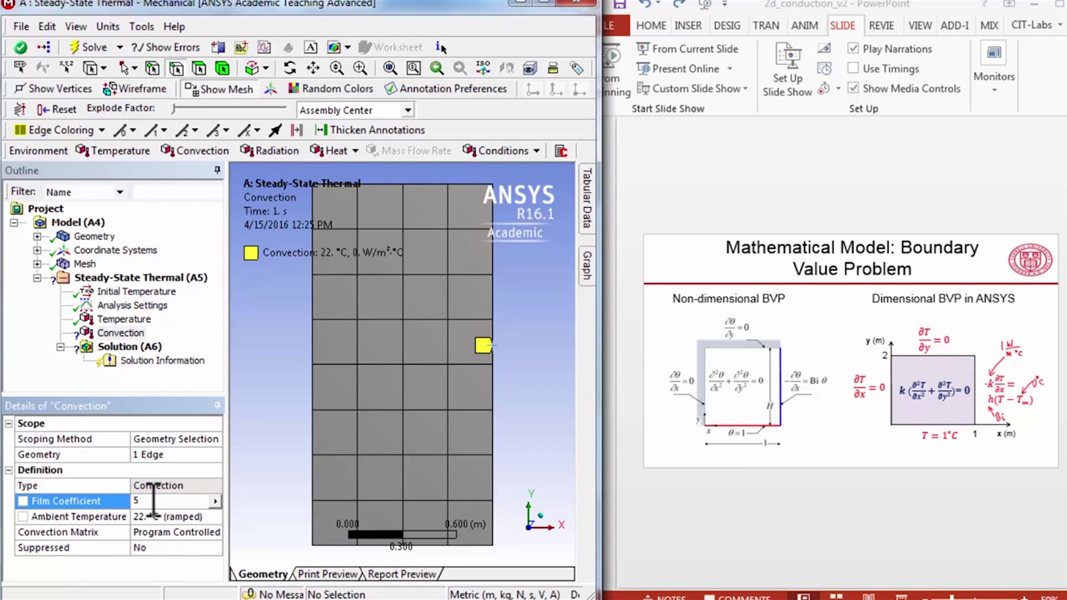
{"action": "key", "text": "Return"}
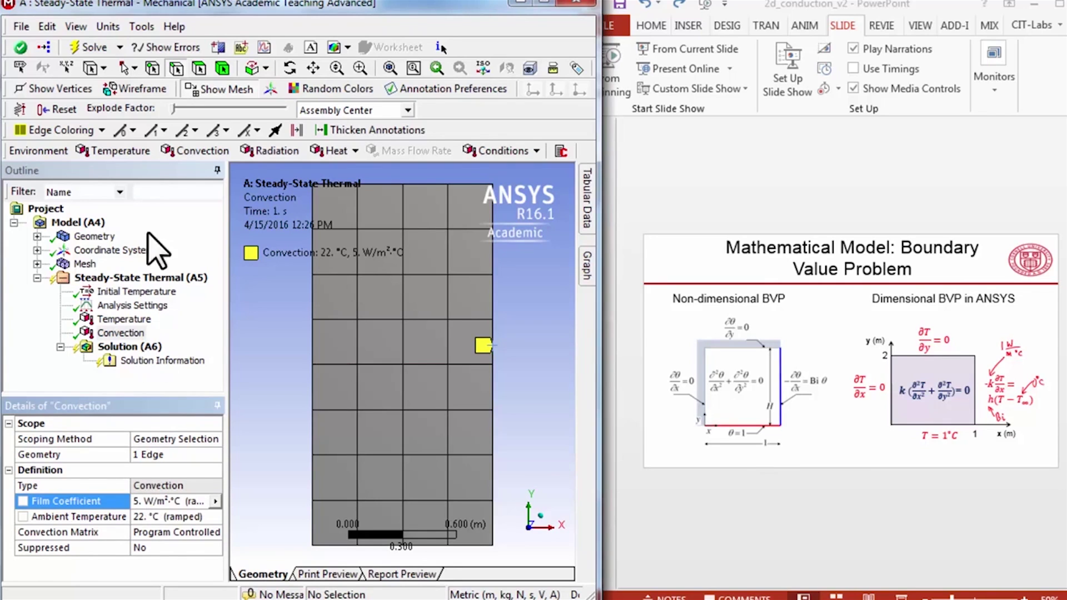
Keep the Metric unit system and set the convection ambient temperature to 0 °C.
{"action": "left_click", "coordinate": [108, 28]}
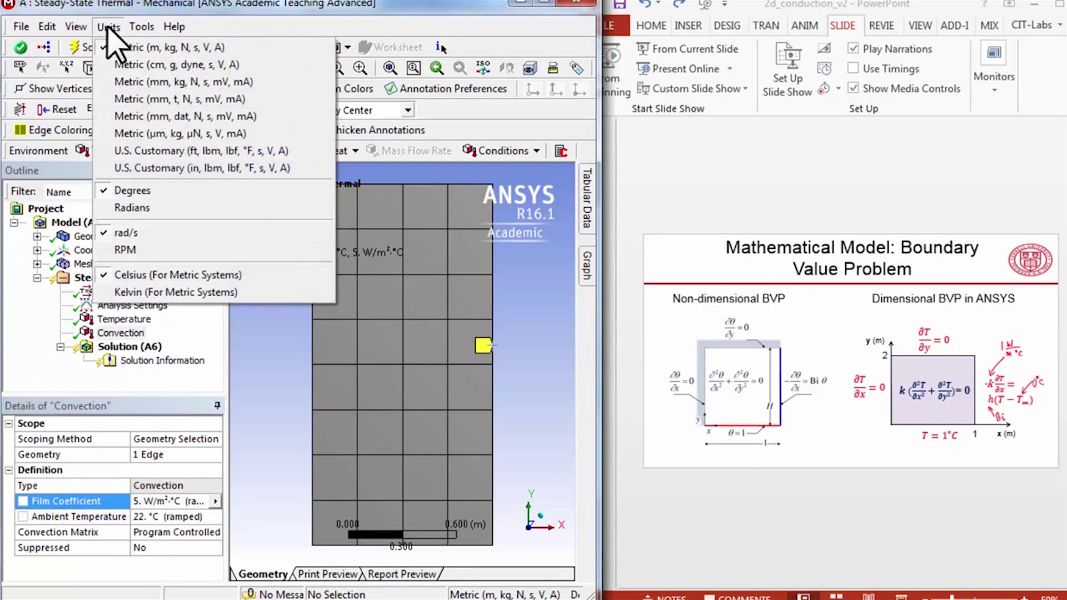
{"action": "left_click", "coordinate": [145, 48]}
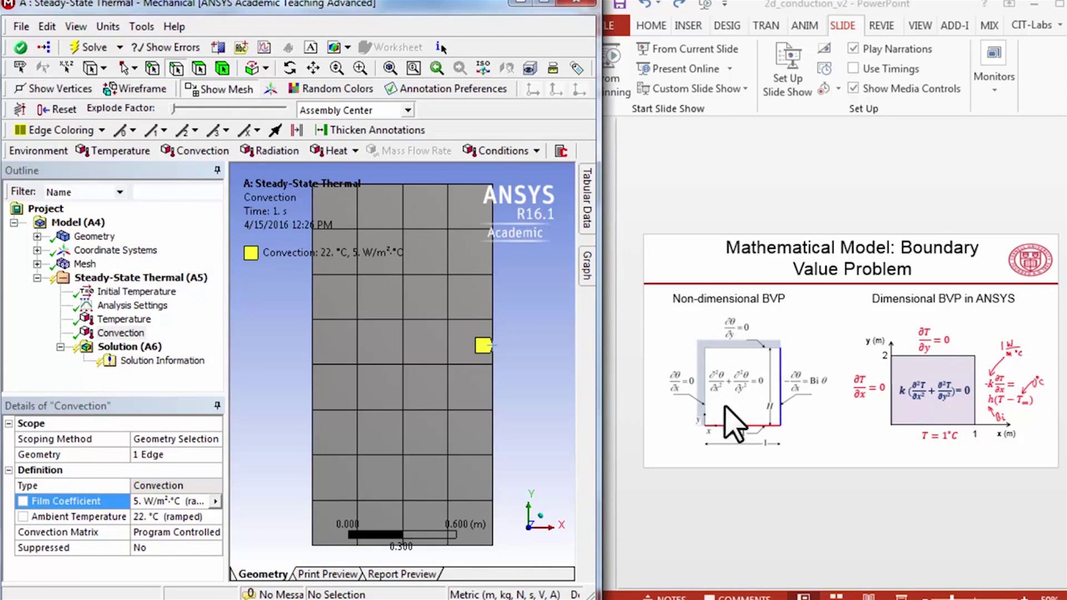
{"action": "left_click", "coordinate": [159, 517]}
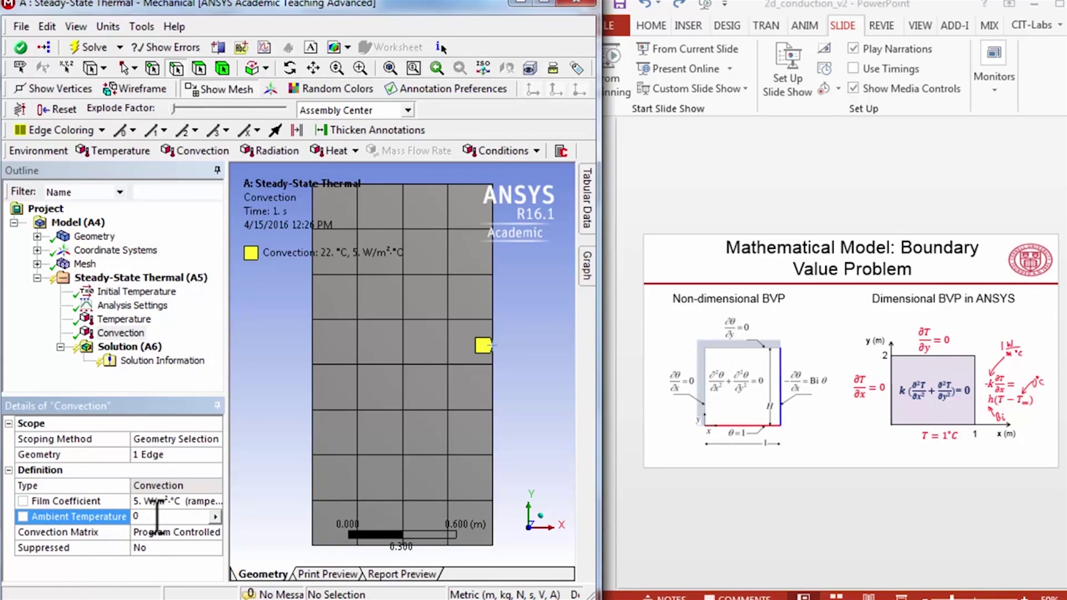
{"action": "key", "text": "Return"}
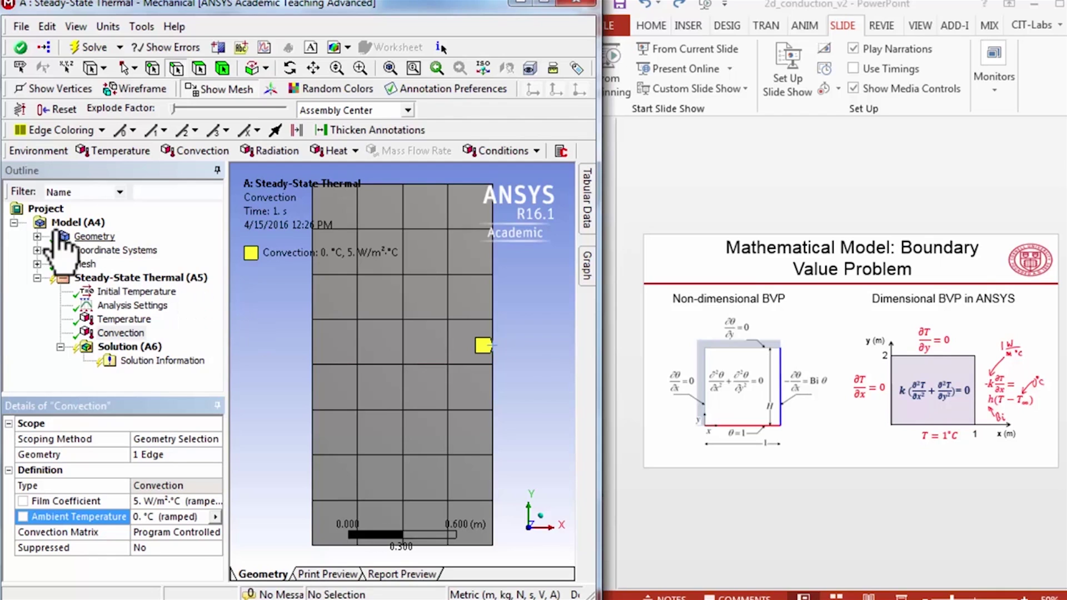
{"action": "left_click", "coordinate": [37, 236]}
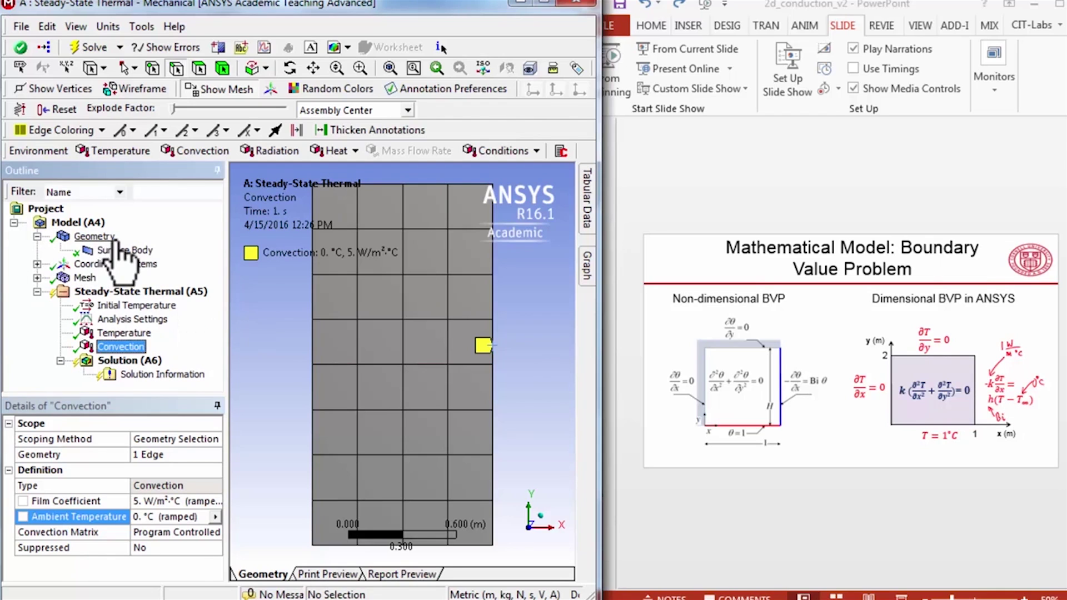
Confirm the Surface Body uses Structural Steel, then open Engineering Data in Workbench.
{"action": "left_click", "coordinate": [121, 251]}
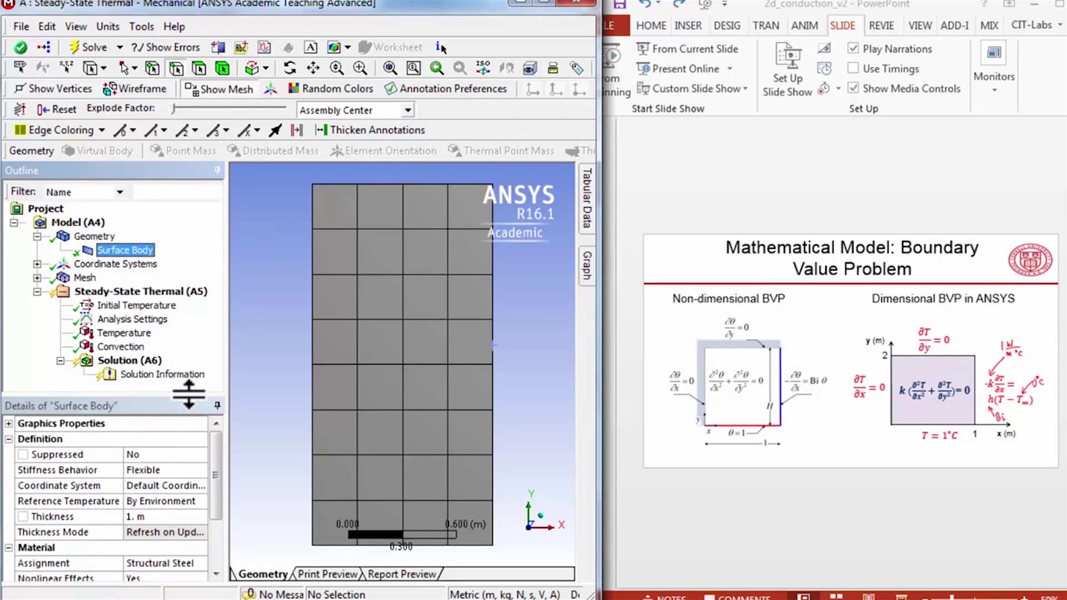
{"action": "left_click", "coordinate": [206, 396]}
{"action": "left_click_drag", "start_coordinate": [190, 371], "coordinate": [191, 359]}
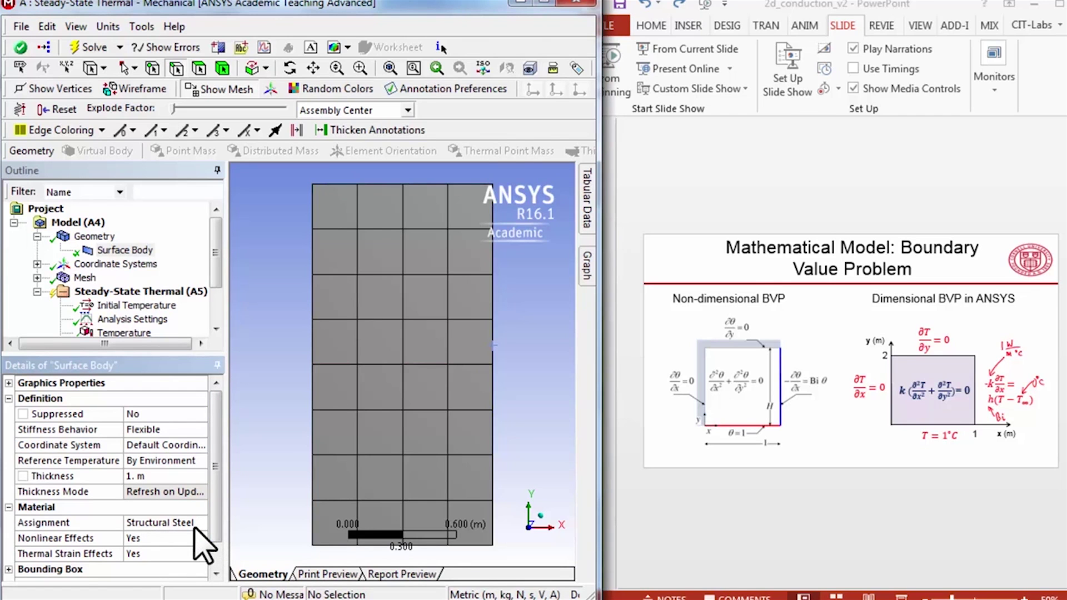
{"action": "key", "text": "alt+Tab"}
{"action": "key", "text": "alt+Tab"}
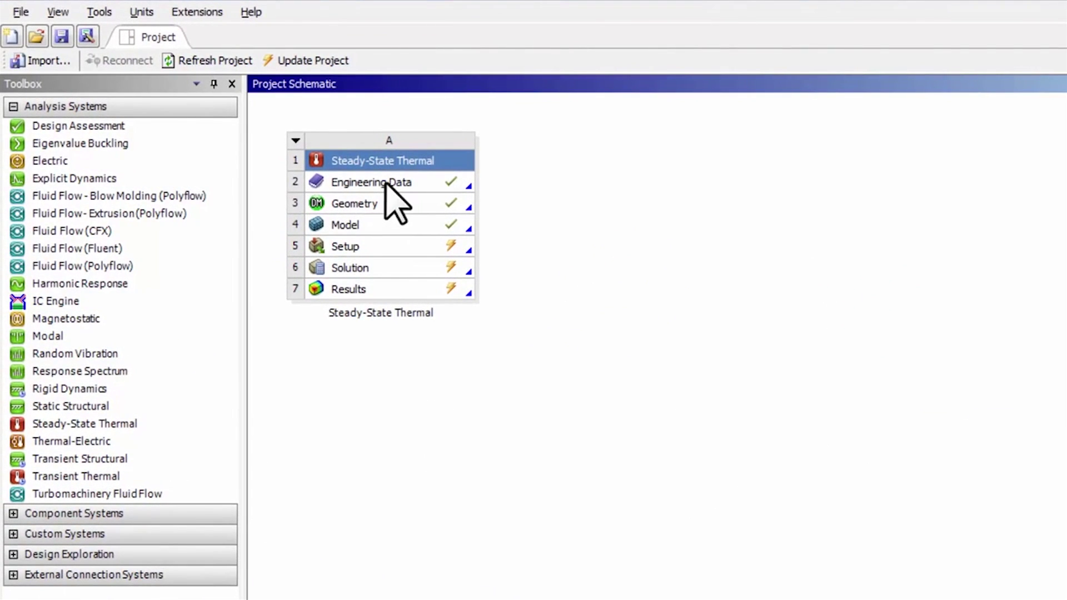
{"action": "double_click", "coordinate": [387, 184]}
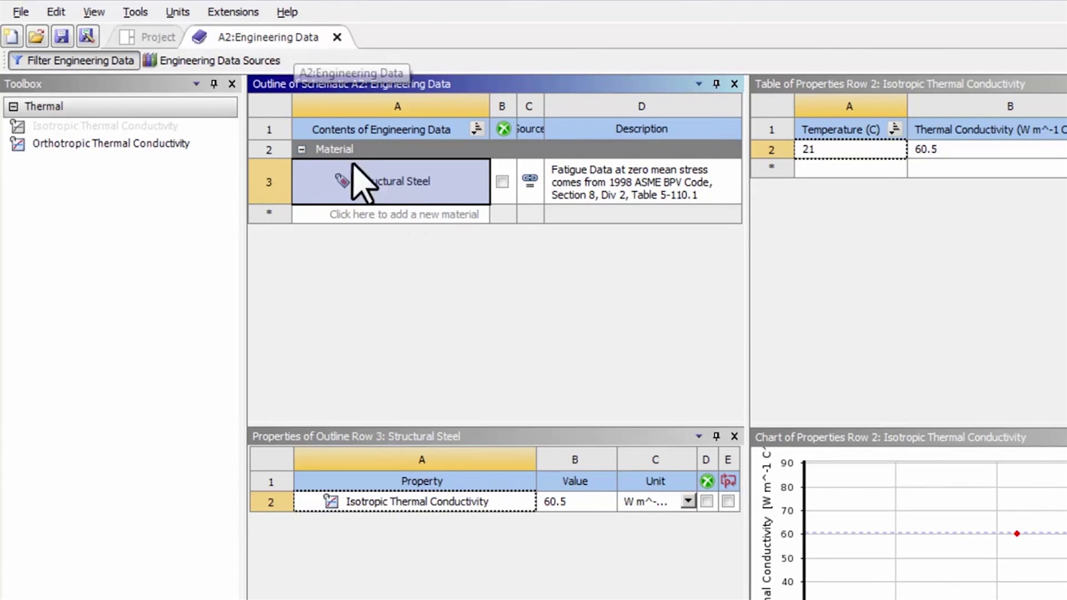
Create a new Engineering Data material row named 'Go big red'.
{"action": "left_click", "coordinate": [420, 214]}
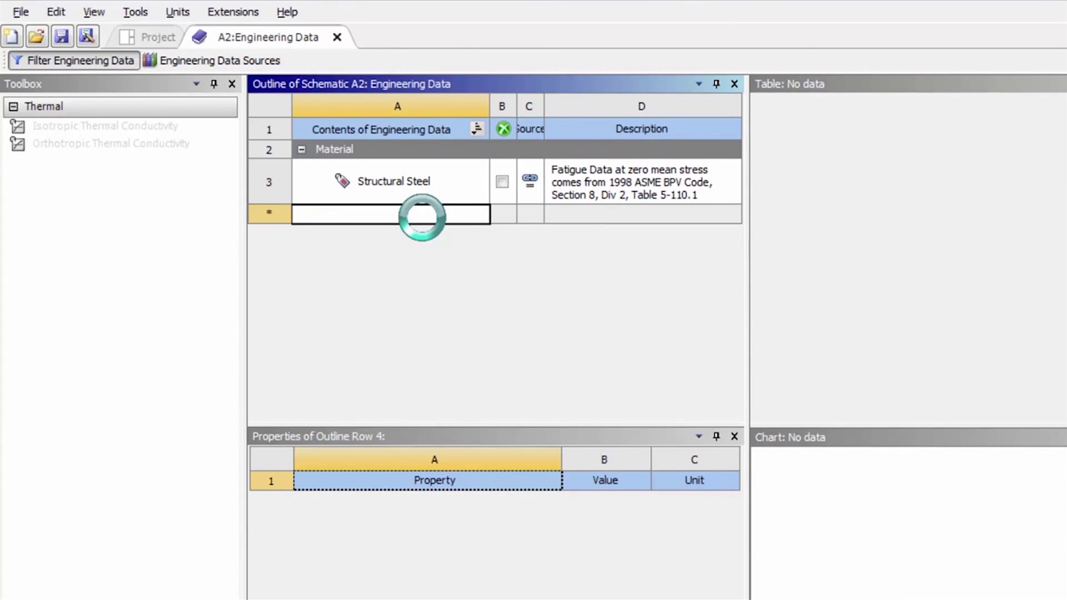
{"action": "type", "text": "Go big red"}
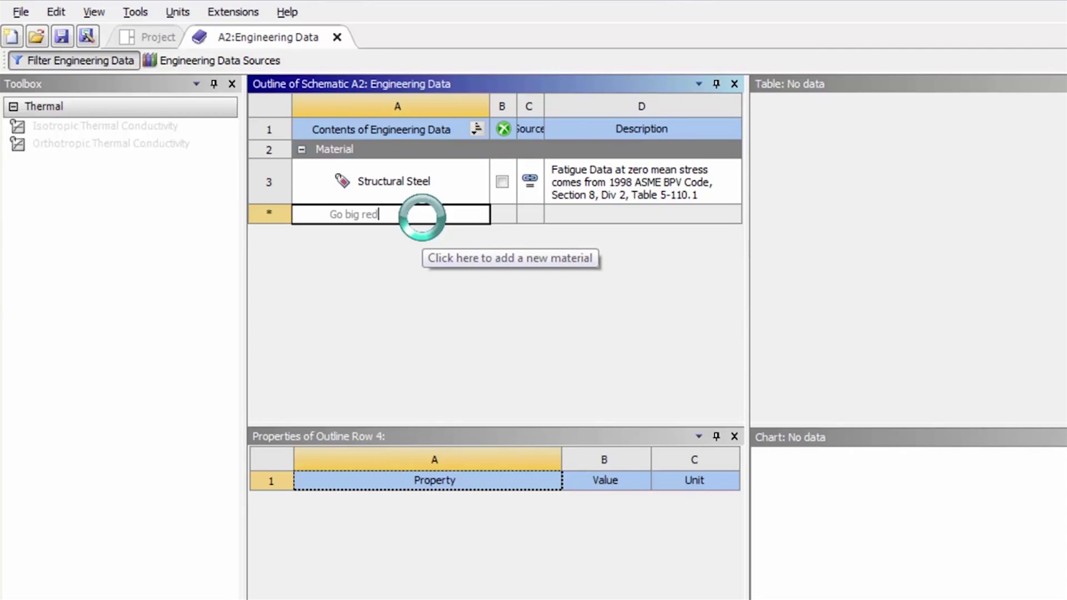
{"action": "key", "text": "Return"}
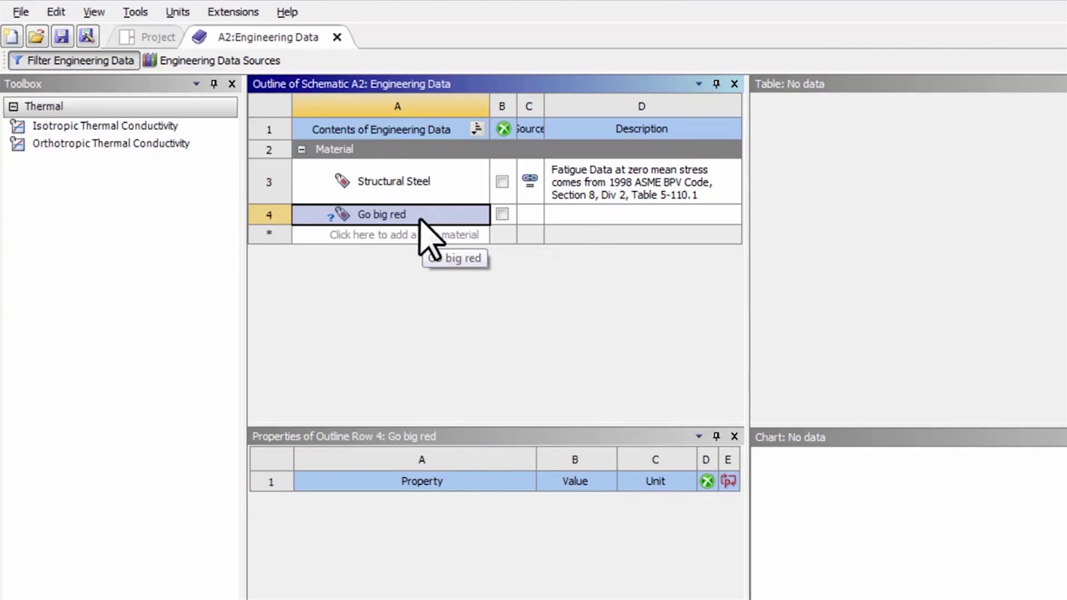
Add Isotropic Thermal Conductivity to 'Go big red' with a value of 1 W/m·°C.
{"action": "left_click", "coordinate": [85, 127]}
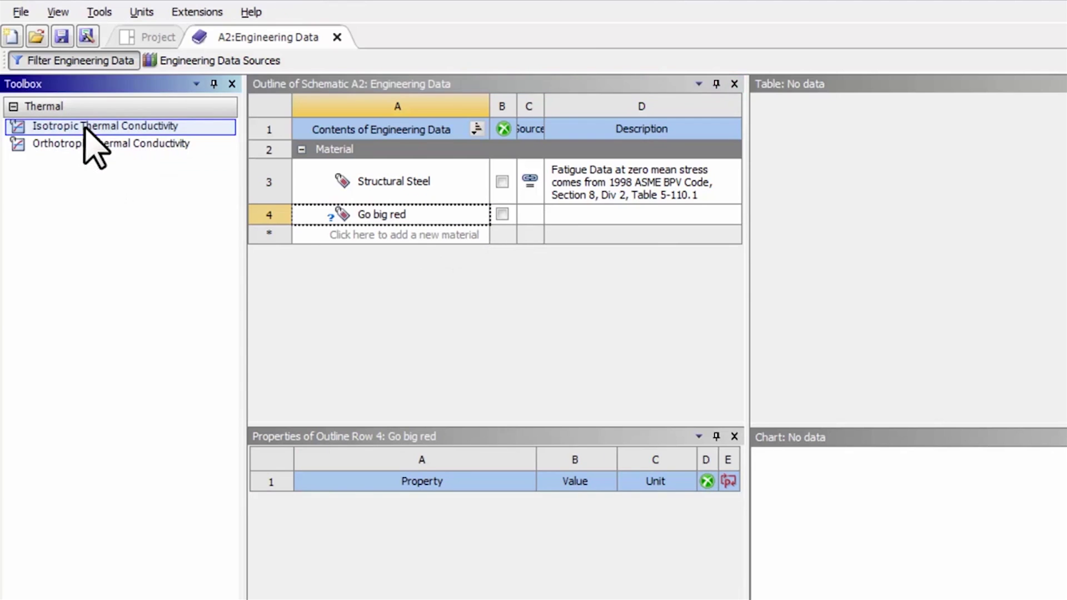
{"action": "left_click_drag", "start_coordinate": [85, 127], "coordinate": [375, 218]}
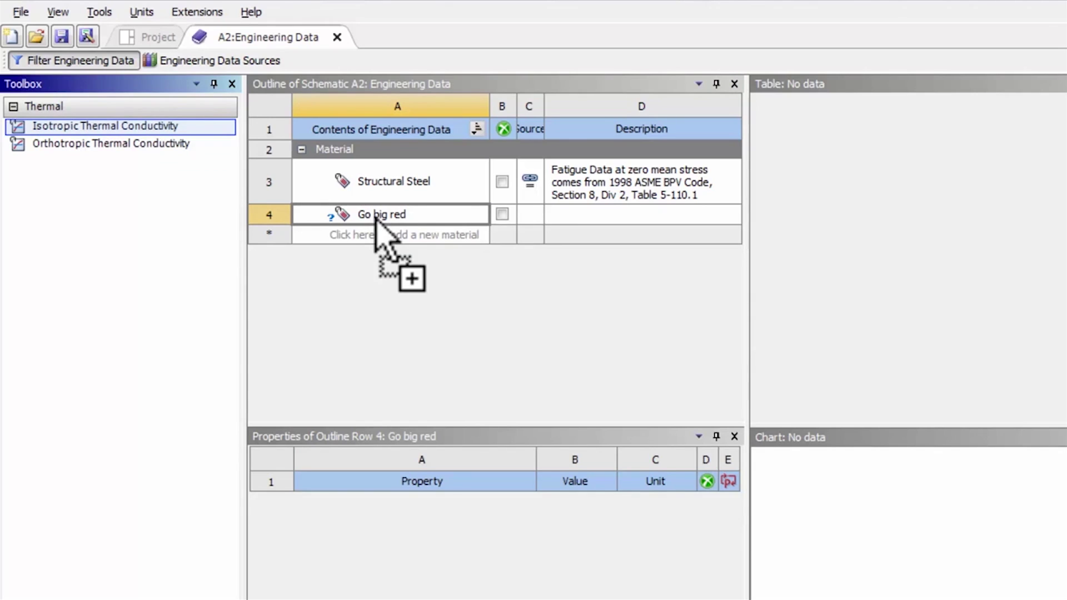
{"action": "left_click_drag", "start_coordinate": [375, 218], "coordinate": [375, 219]}
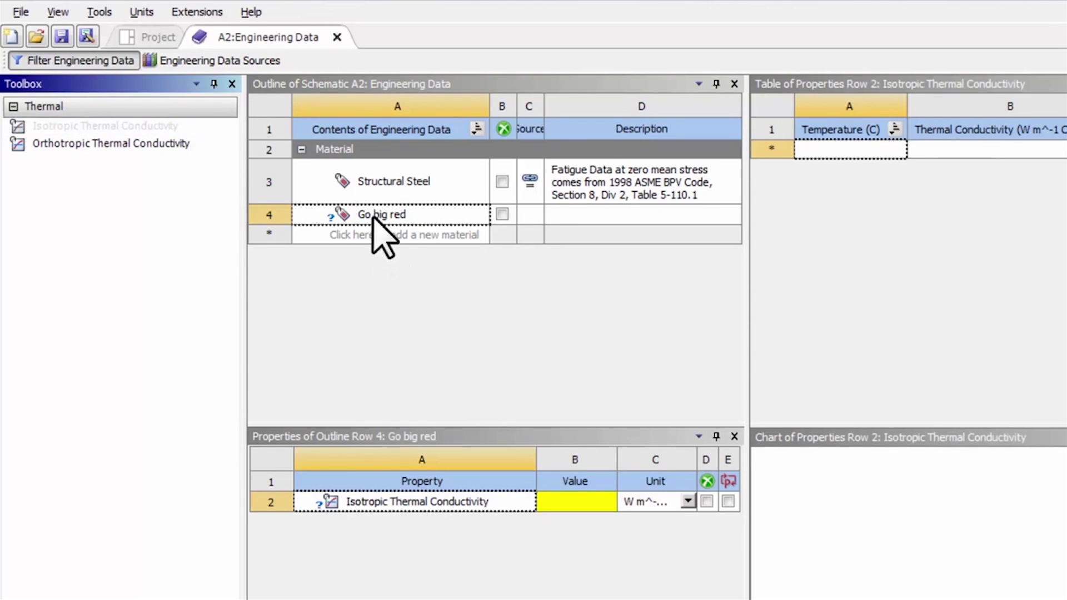
{"action": "left_click", "coordinate": [572, 503]}
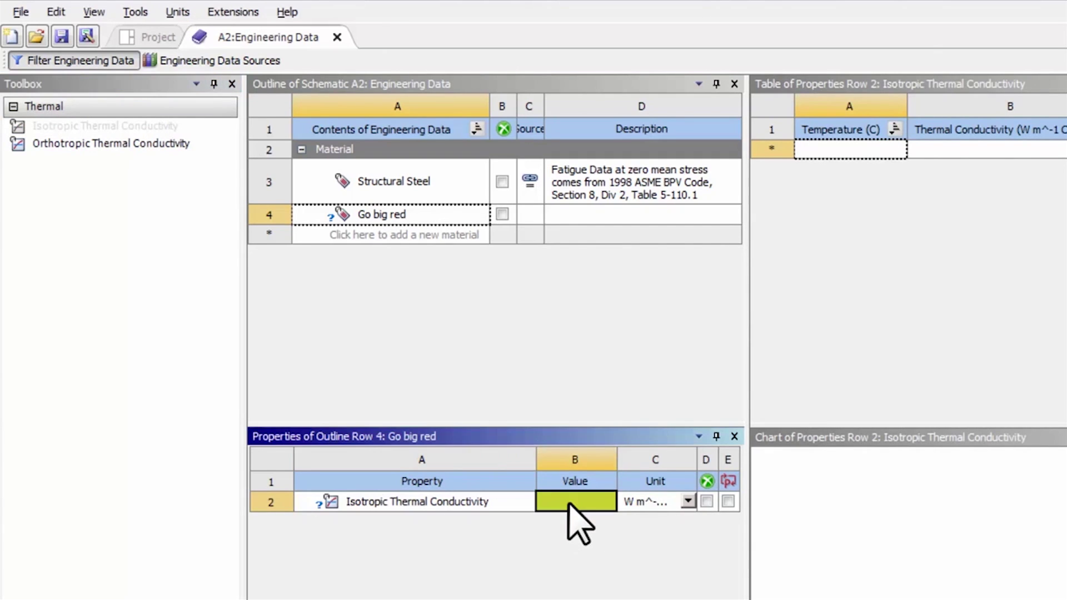
{"action": "type", "text": "1"}
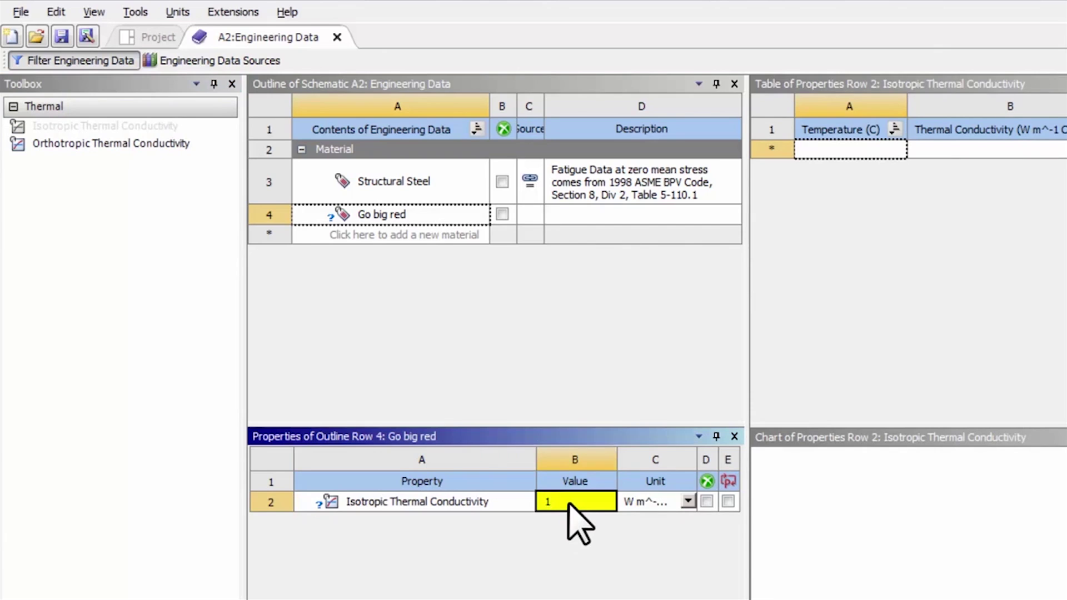
{"action": "key", "text": "Return"}
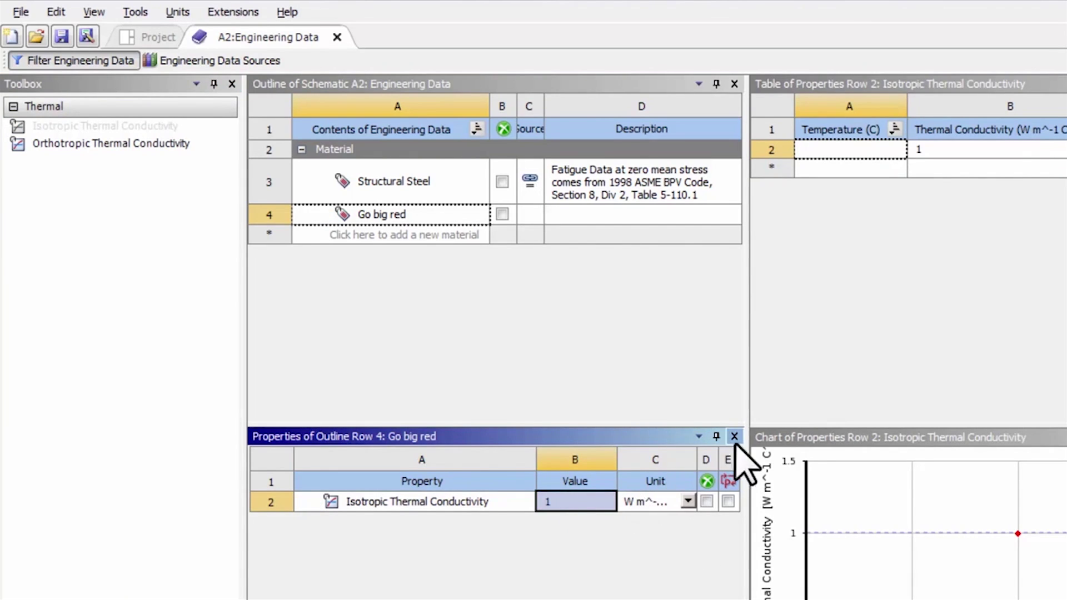
Widen the properties area and review the unit systems list without changing it.
{"action": "left_click_drag", "start_coordinate": [750, 443], "coordinate": [813, 443]}
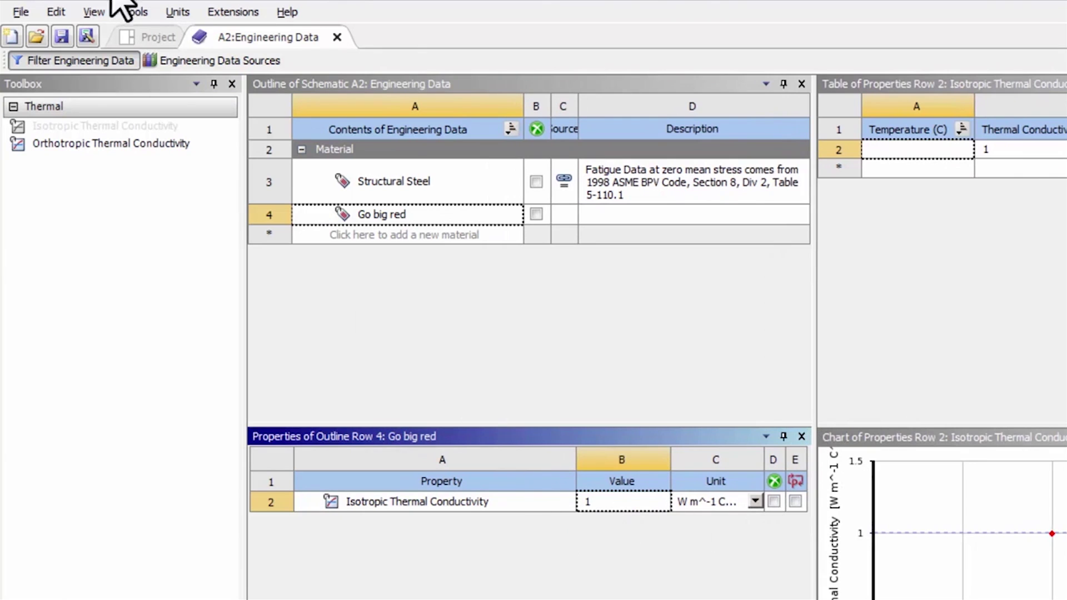
{"action": "left_click", "coordinate": [178, 11]}
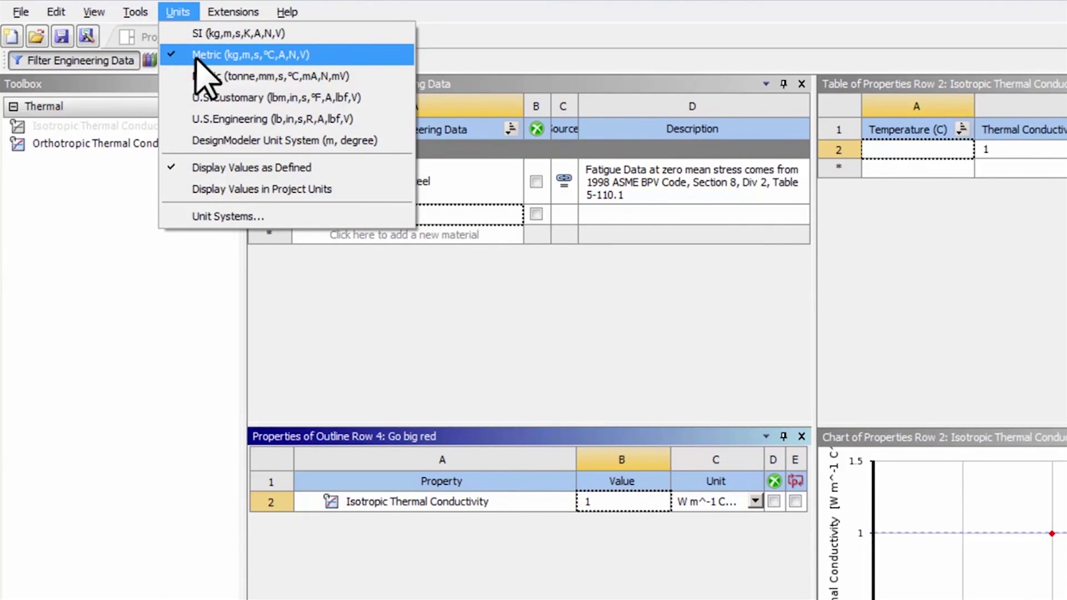
{"action": "left_click", "coordinate": [110, 436]}
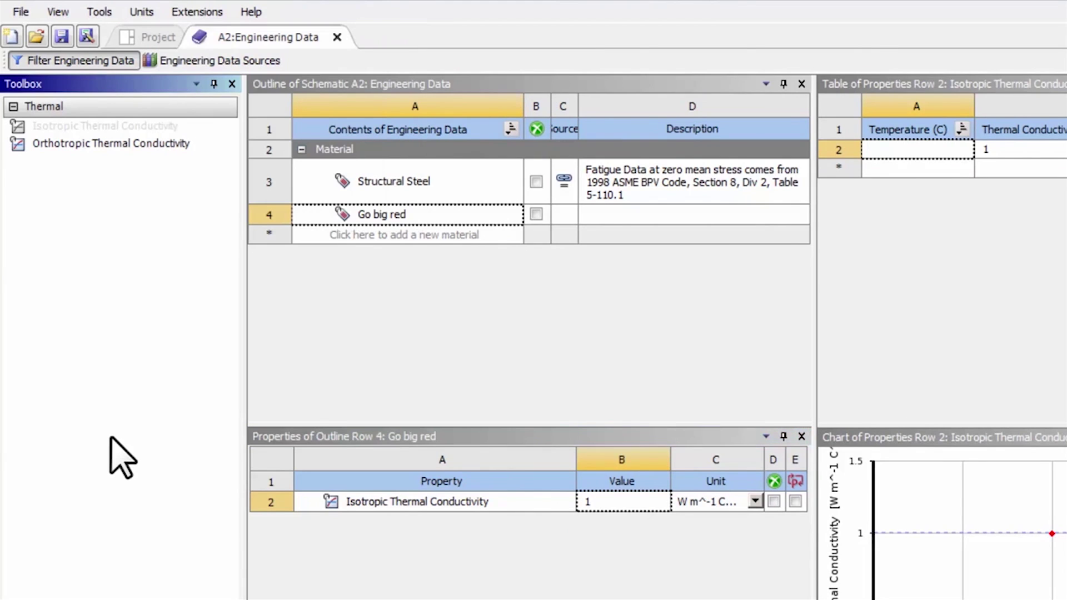
Return to the Project Schematic and refresh both the Model and Setup cells.
{"action": "left_click", "coordinate": [160, 39]}
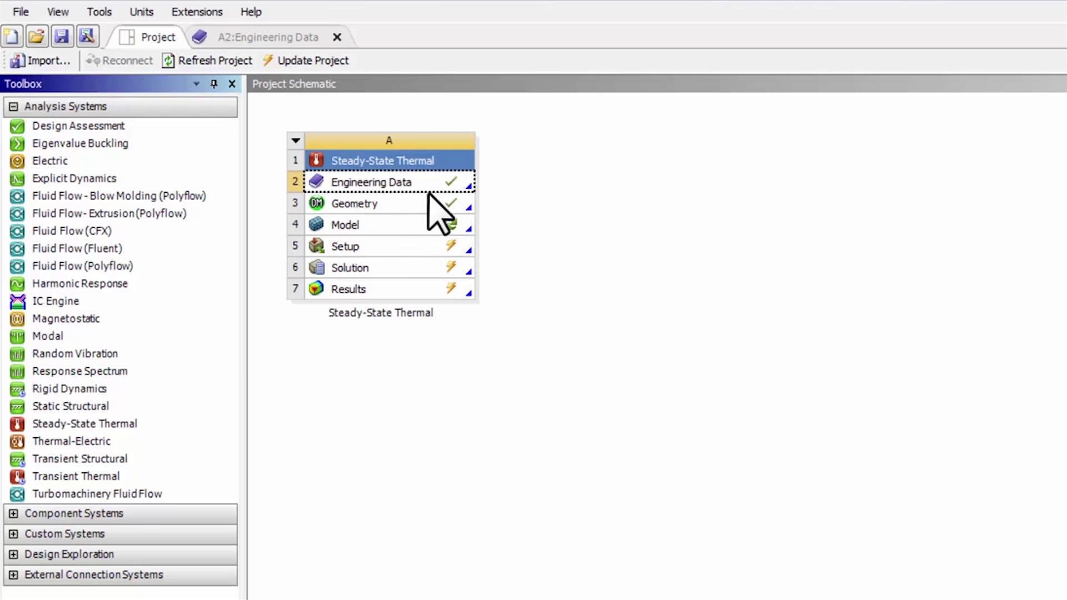
{"action": "left_click", "coordinate": [437, 231]}
{"action": "right_click", "coordinate": [436, 231]}
{"action": "left_click", "coordinate": [478, 429]}
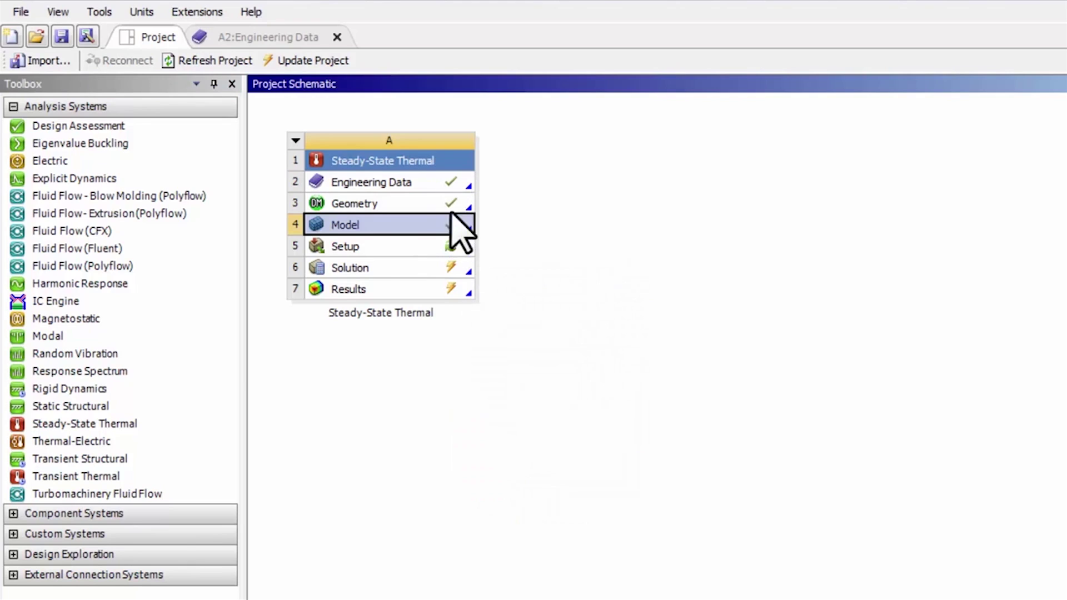
{"action": "left_click", "coordinate": [444, 247]}
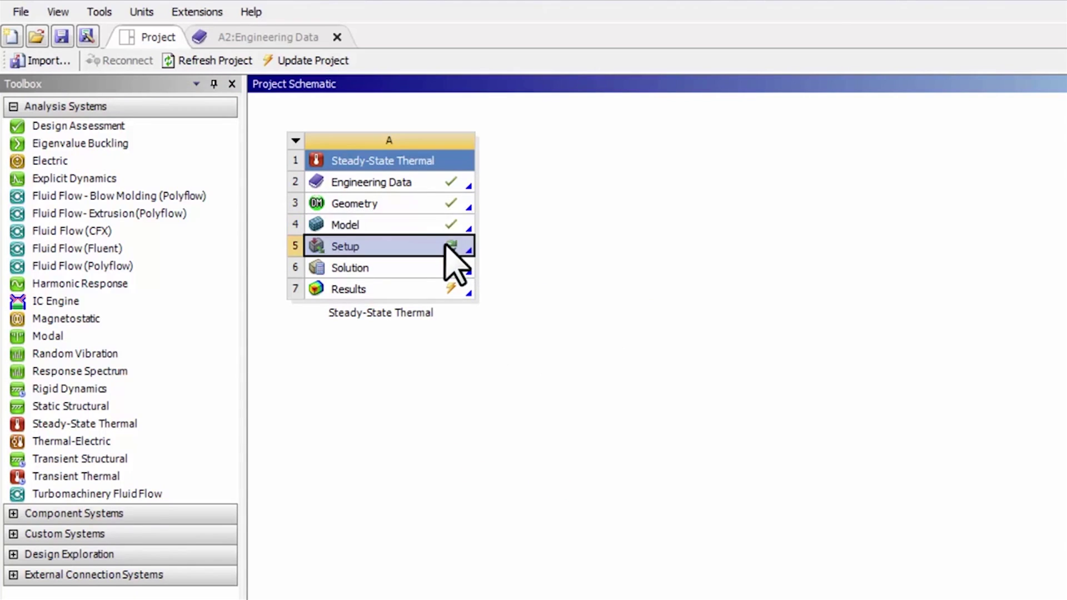
{"action": "right_click", "coordinate": [445, 248]}
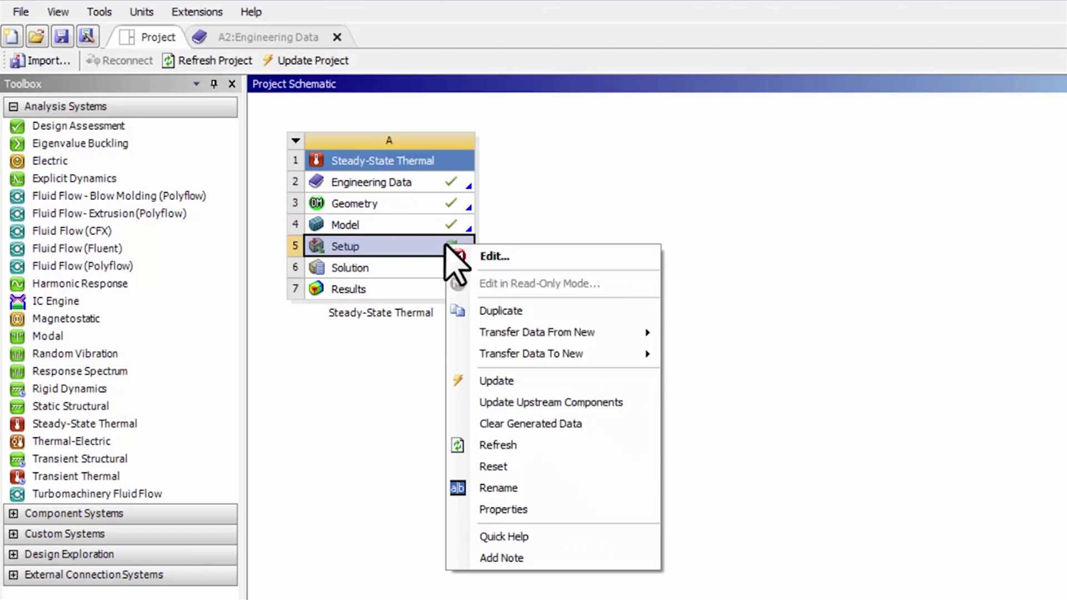
{"action": "left_click", "coordinate": [507, 445]}
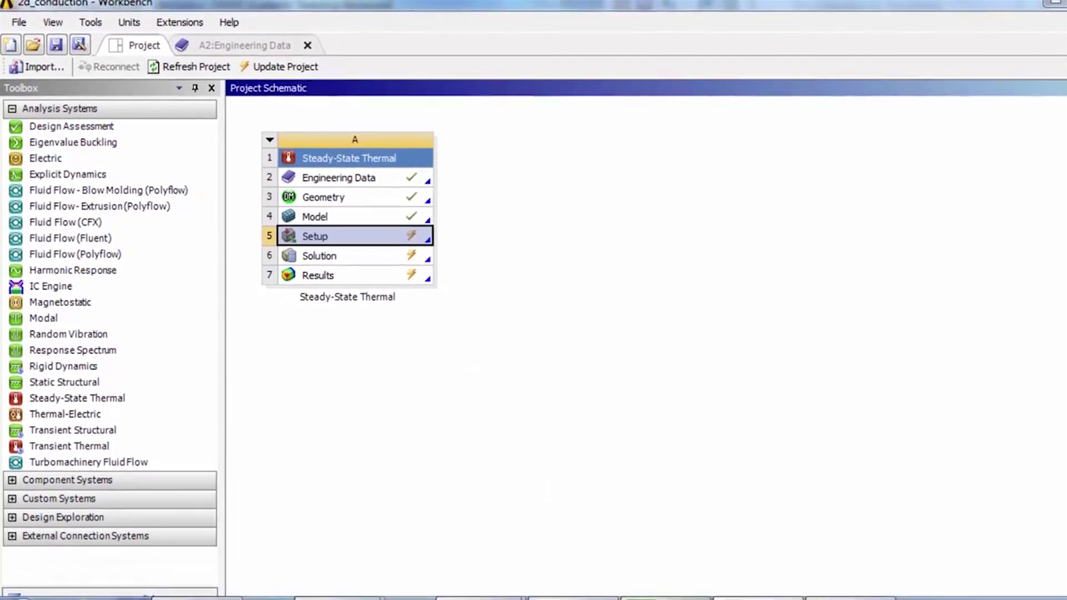
Assign 'Go big red' to the Surface Body and bring up the boundary value slide alongside.
{"action": "mouse_move", "coordinate": [805, 596]}
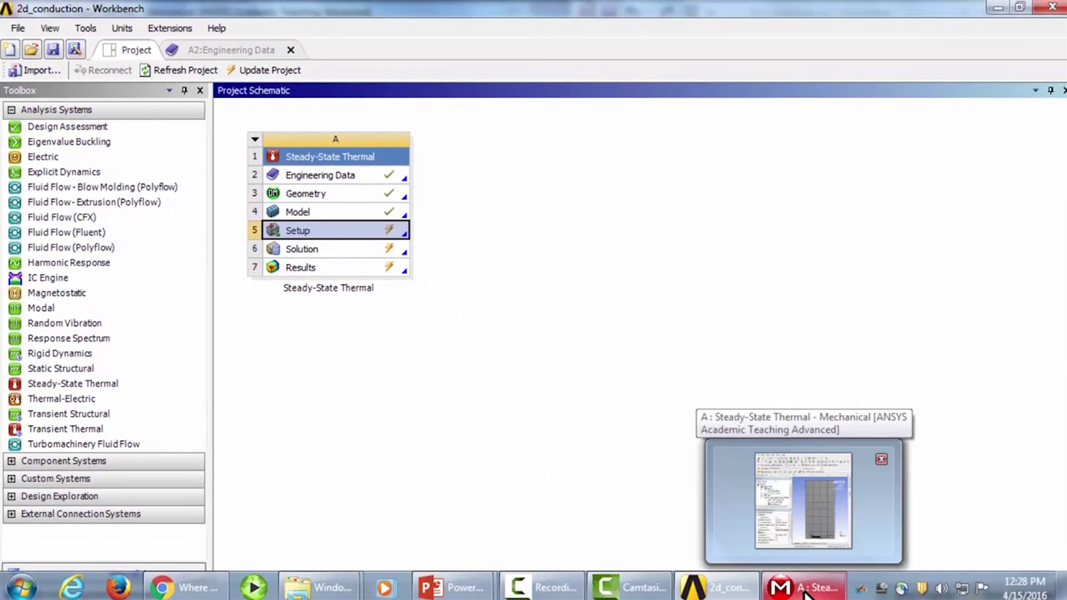
{"action": "left_click", "coordinate": [804, 593]}
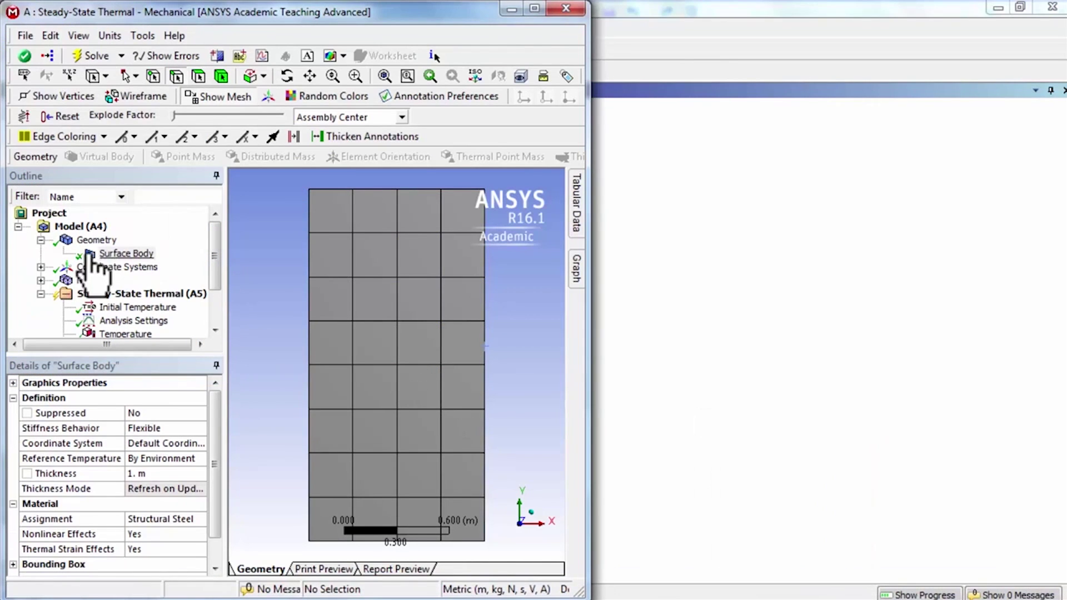
{"action": "left_click", "coordinate": [173, 518]}
{"action": "left_click", "coordinate": [200, 519]}
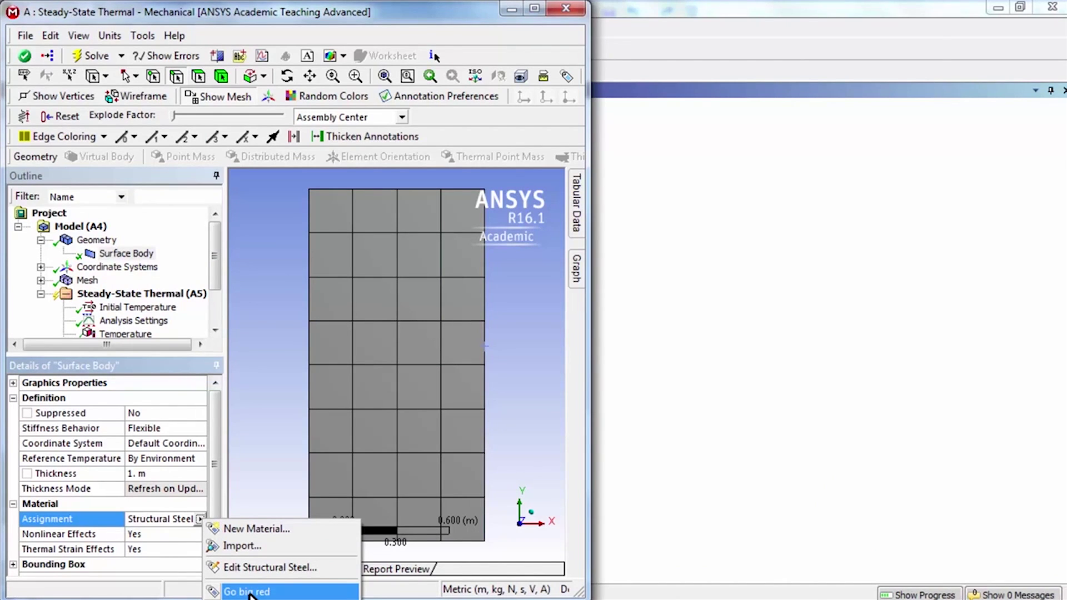
{"action": "left_click", "coordinate": [249, 592]}
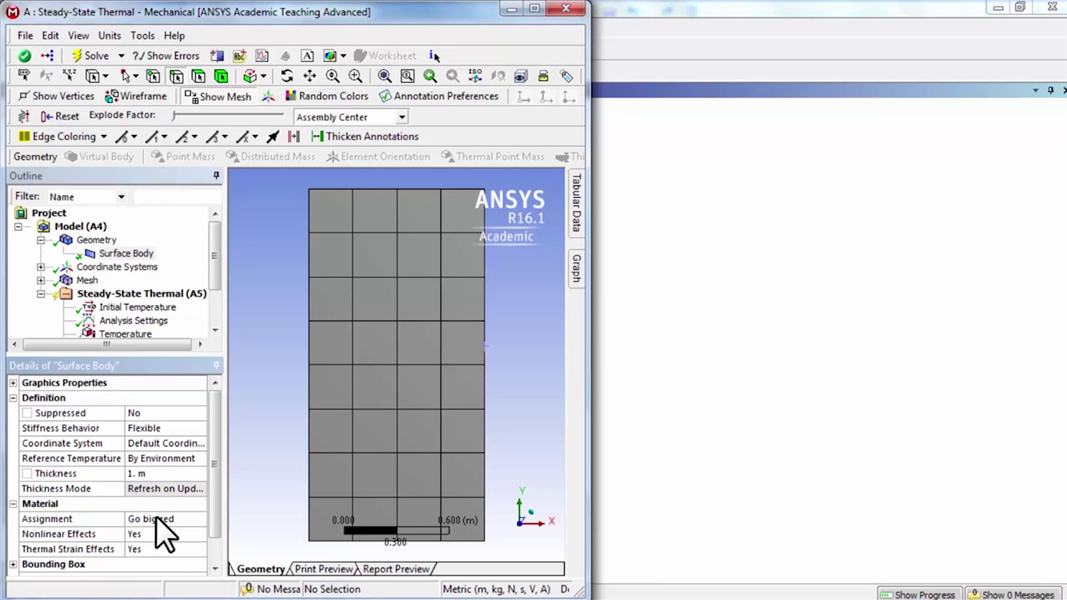
{"action": "key", "text": "alt+Tab"}
{"action": "key", "text": "alt+Tab"}
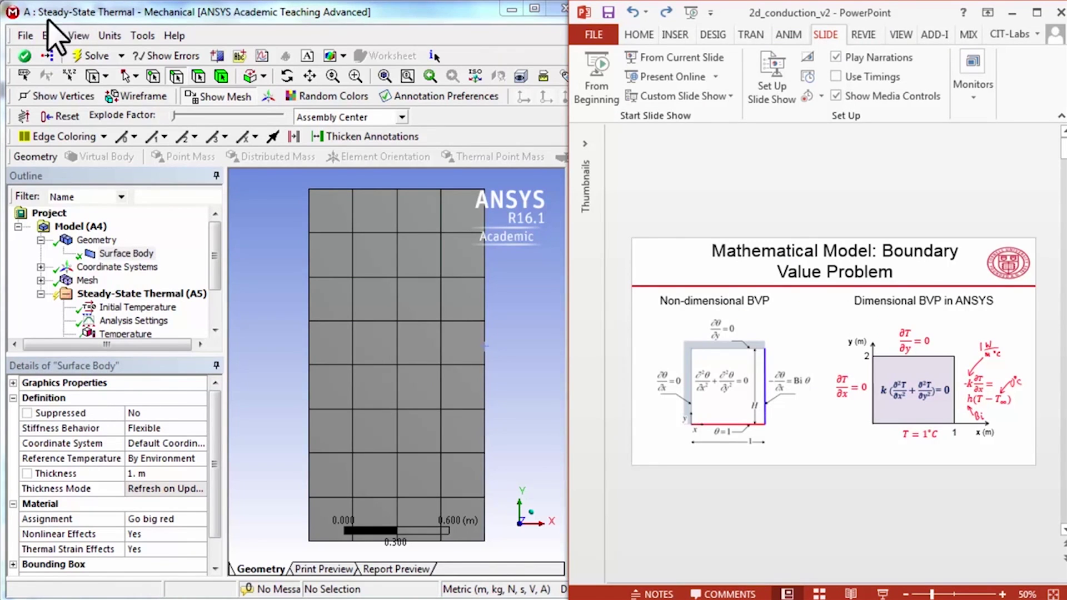
Save the Mechanical project via File > Save Project.
{"action": "left_click", "coordinate": [25, 37]}
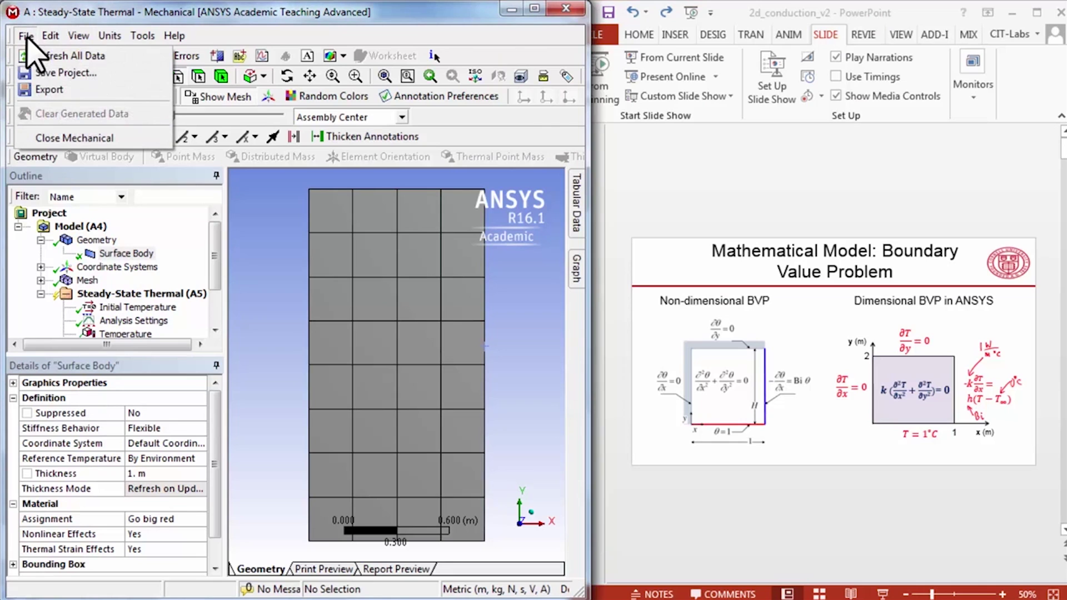
{"action": "left_click", "coordinate": [55, 73]}
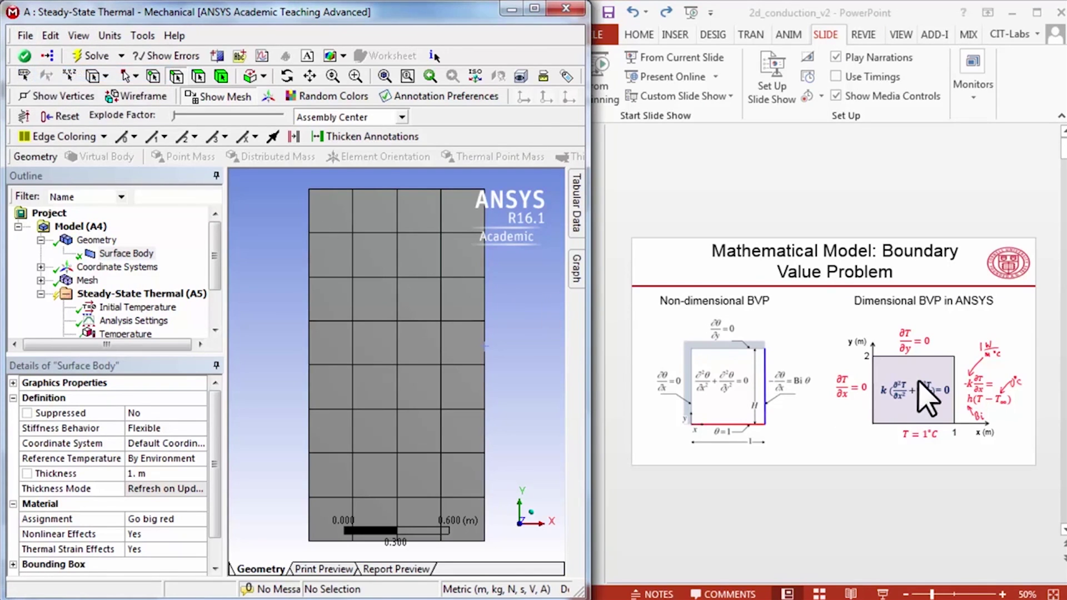